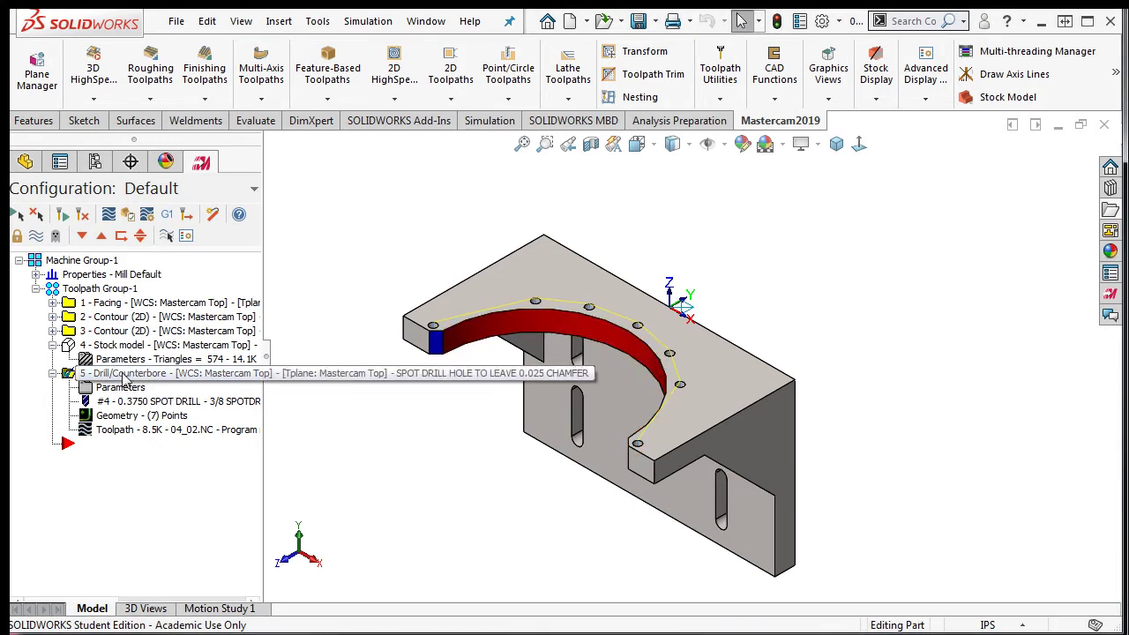
Right-drag operation 5 down and copy it after itself as operation 6
left_click_drag(124, 376, 84, 457)
right_click_drag(84, 457, 139, 455)
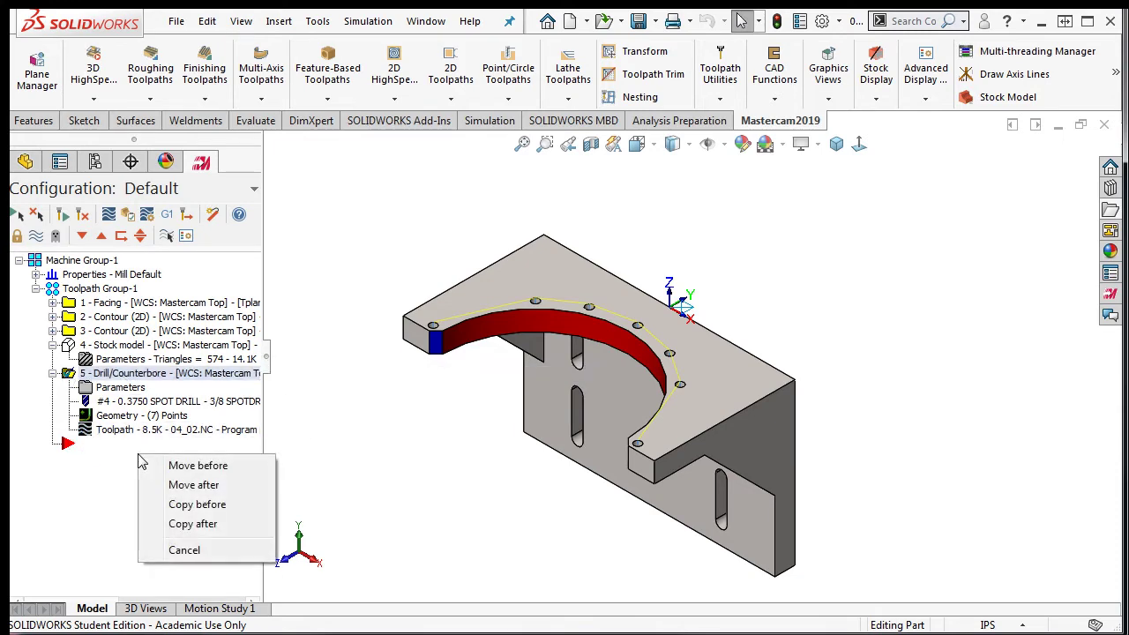
left_click(193, 524)
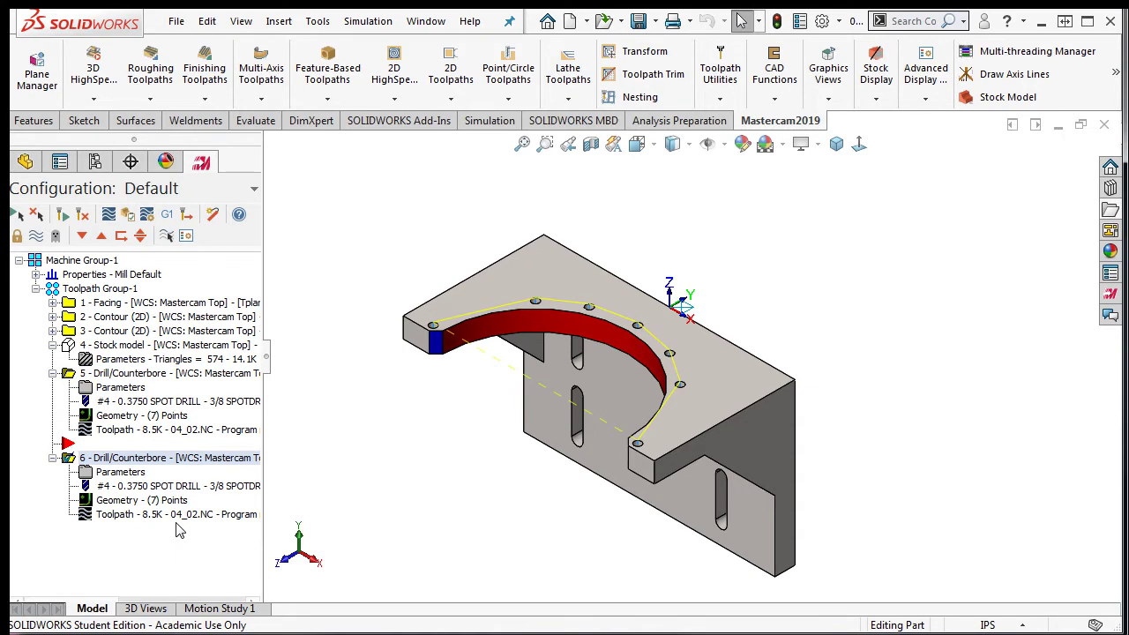
Open operation 6's tool library and filter the list to drill tools only
left_click(118, 474)
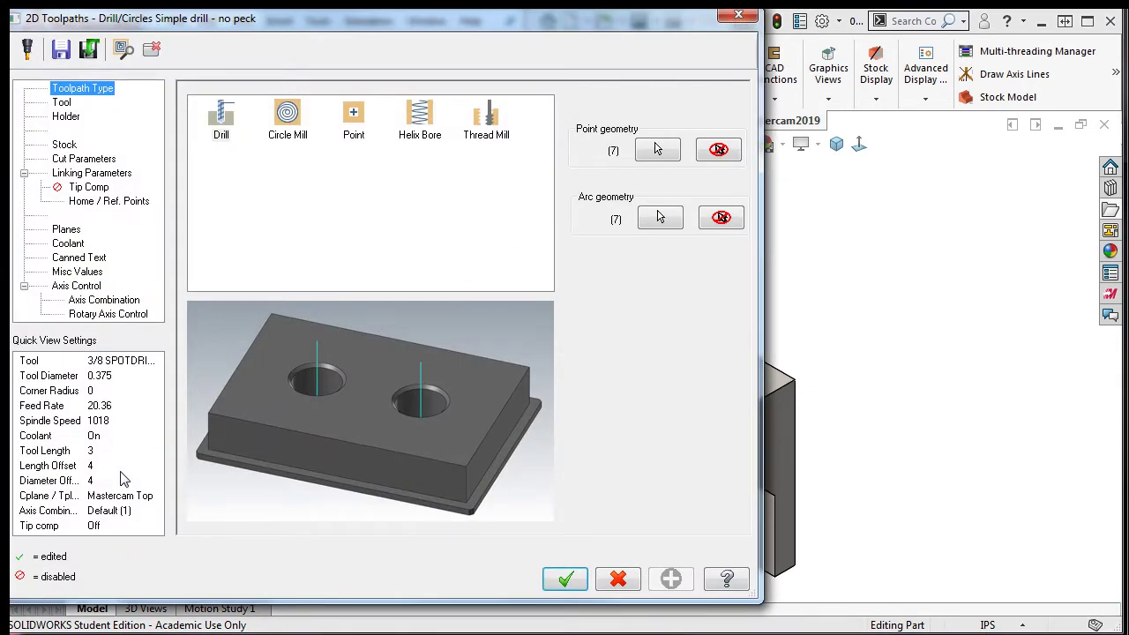
left_click(60, 104)
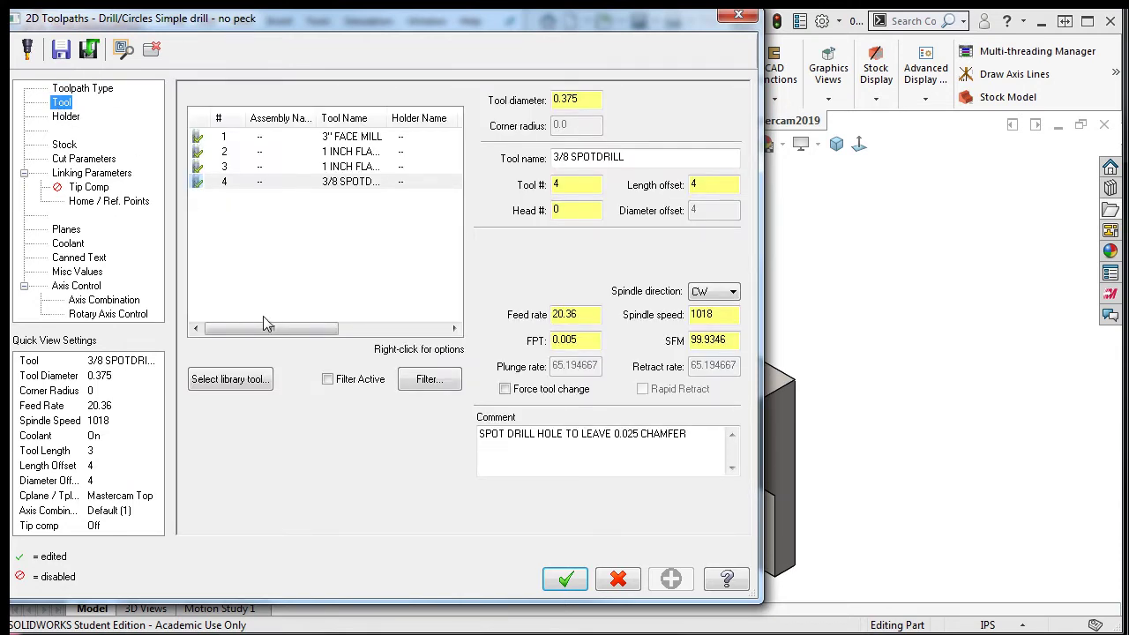
left_click(256, 388)
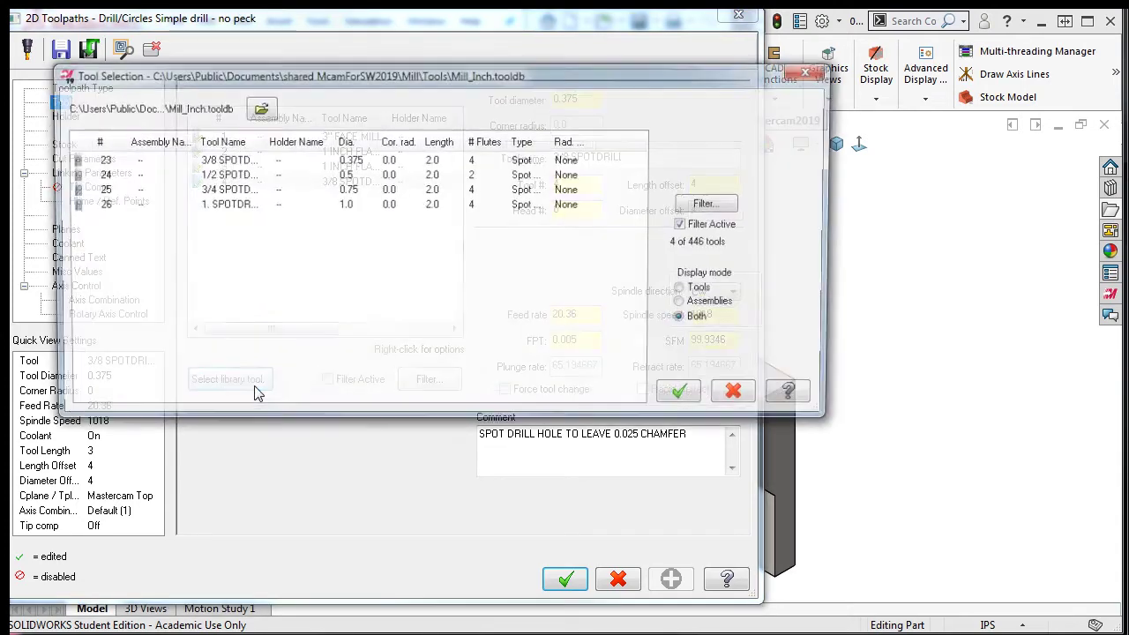
left_click(713, 205)
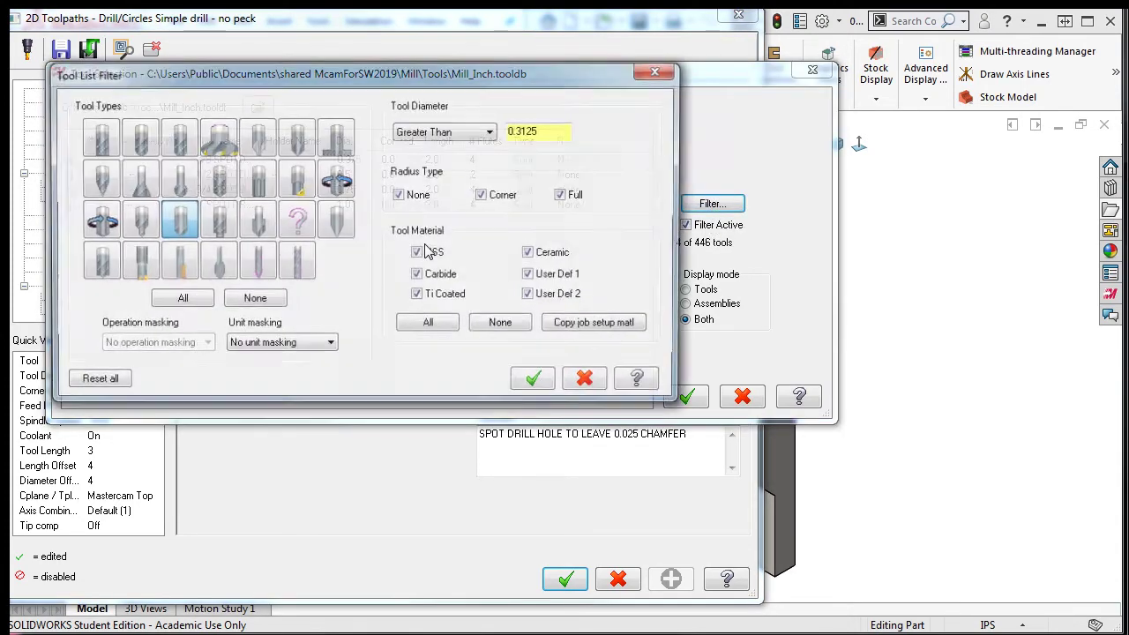
left_click(263, 302)
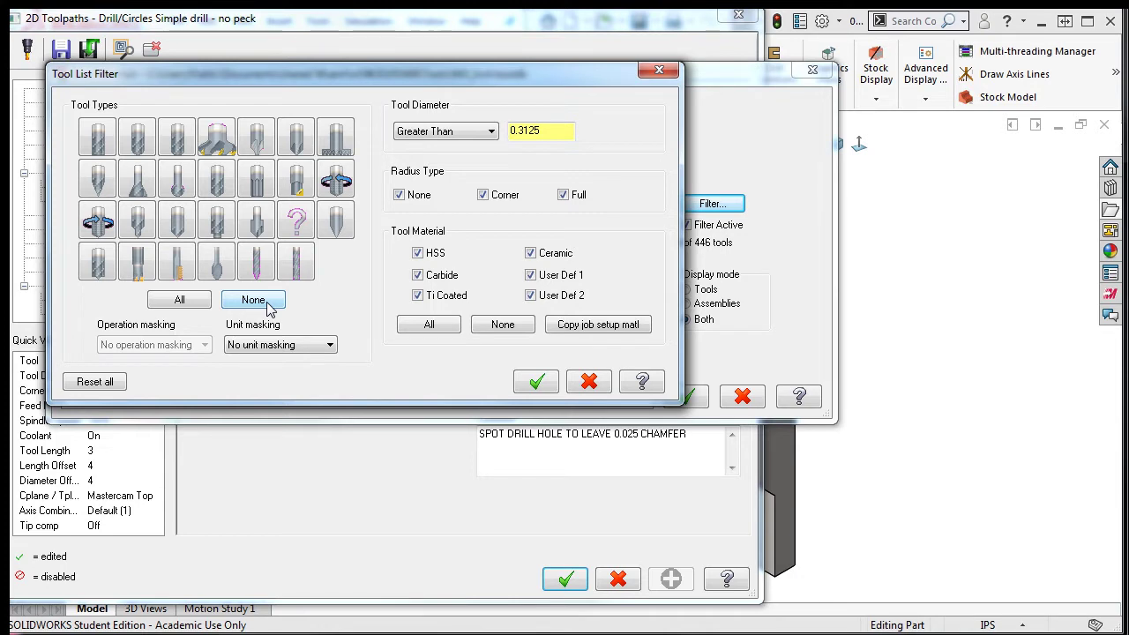
left_click(220, 185)
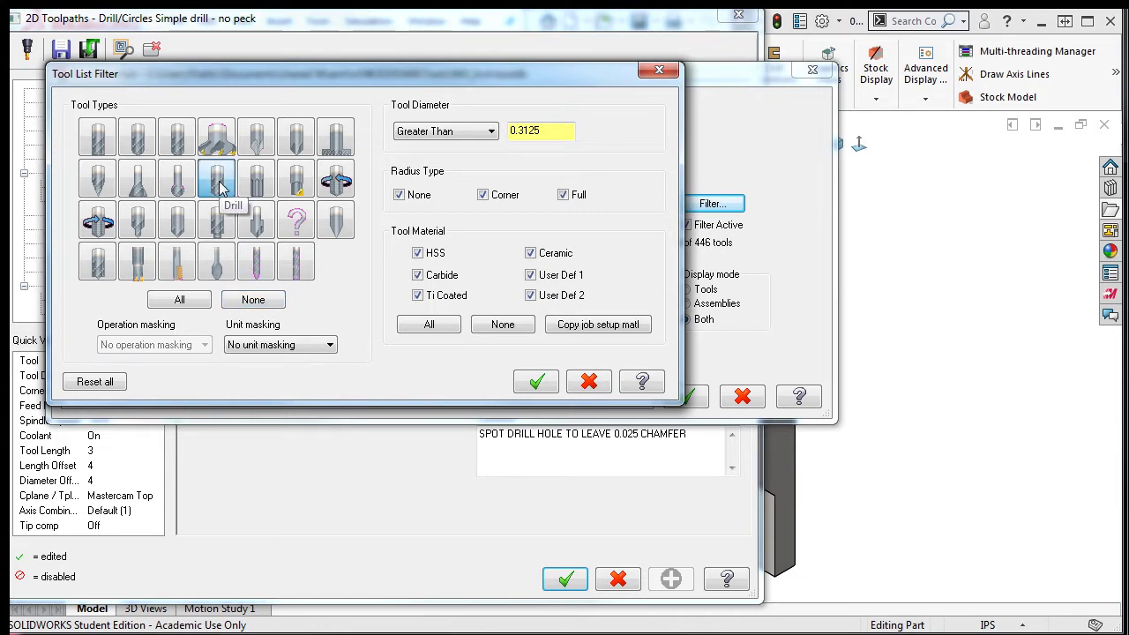
Limit diameters to between 0.27 and 0.28 and assign the 0.272 LTR. I DRILL
left_click(491, 135)
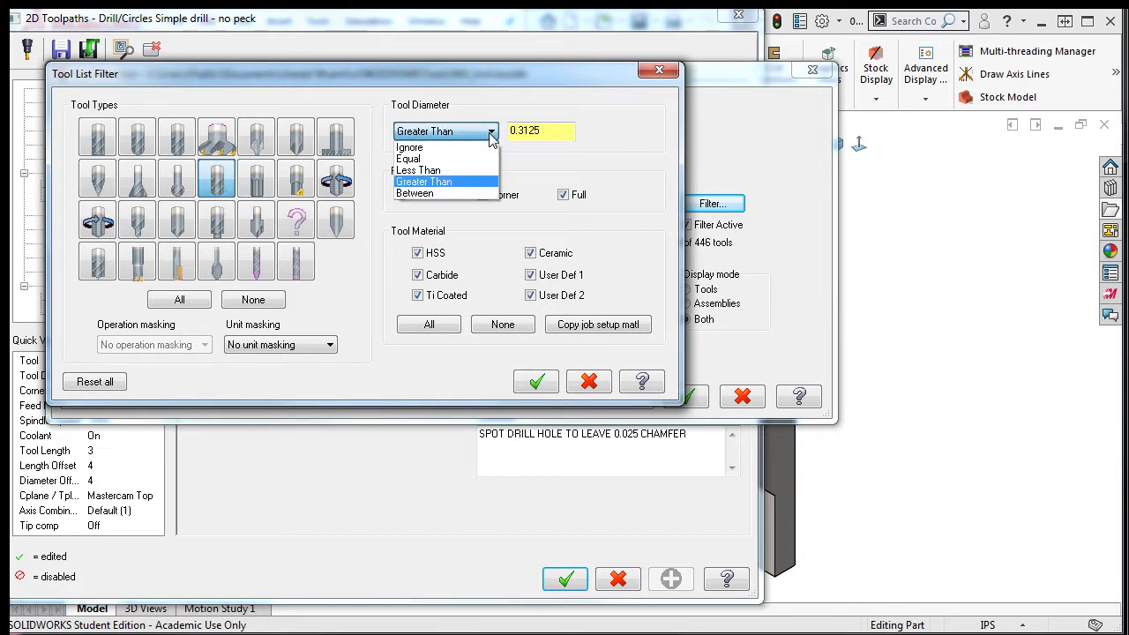
left_click(445, 199)
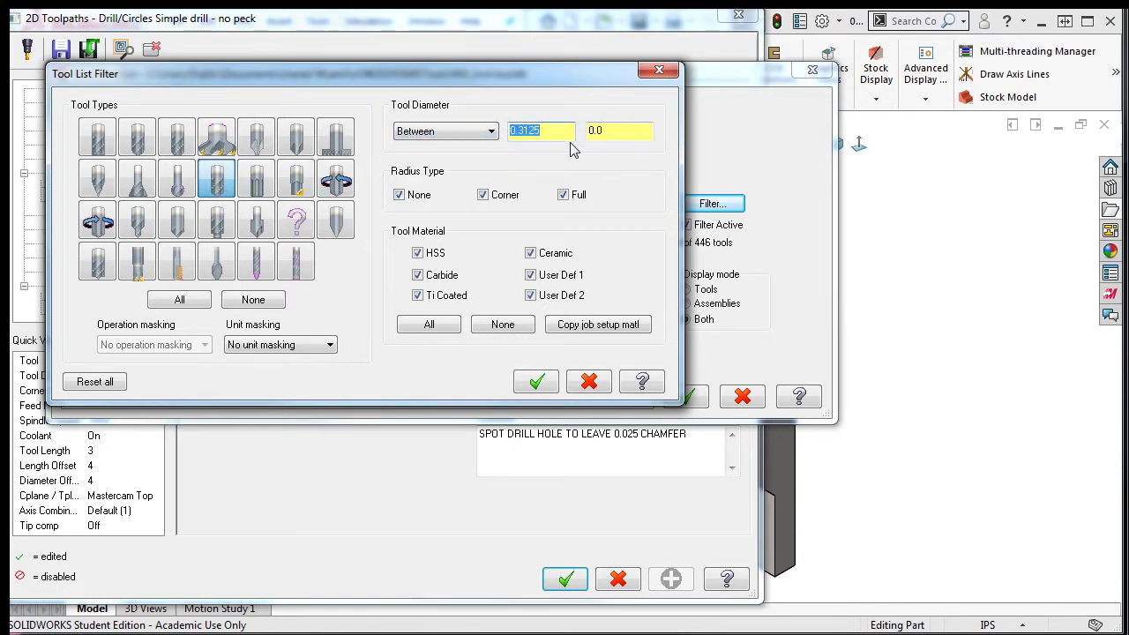
type("0.27")
left_click(625, 130)
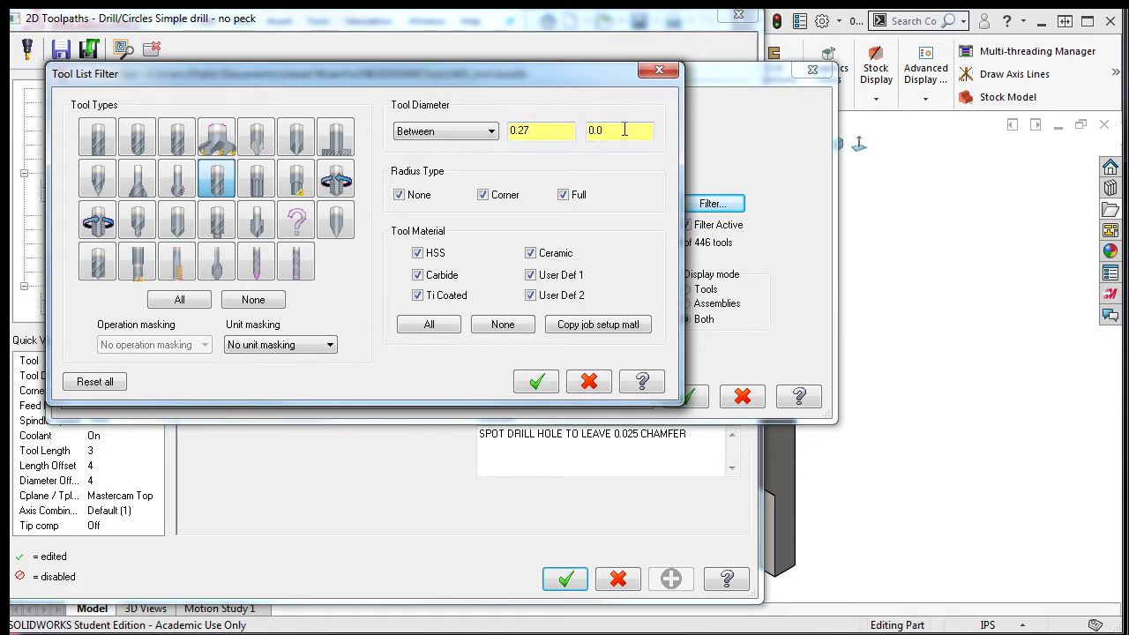
type("0.28")
key("Home")
key("Delete")
key("Delete")
key("Delete")
left_click(536, 380)
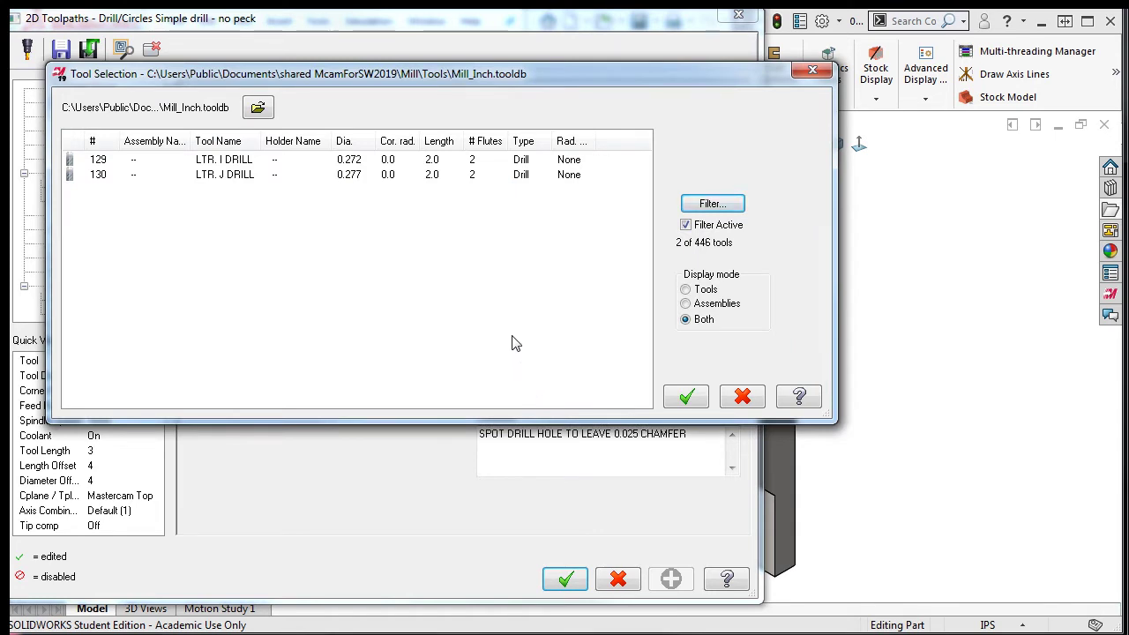
left_click(236, 161)
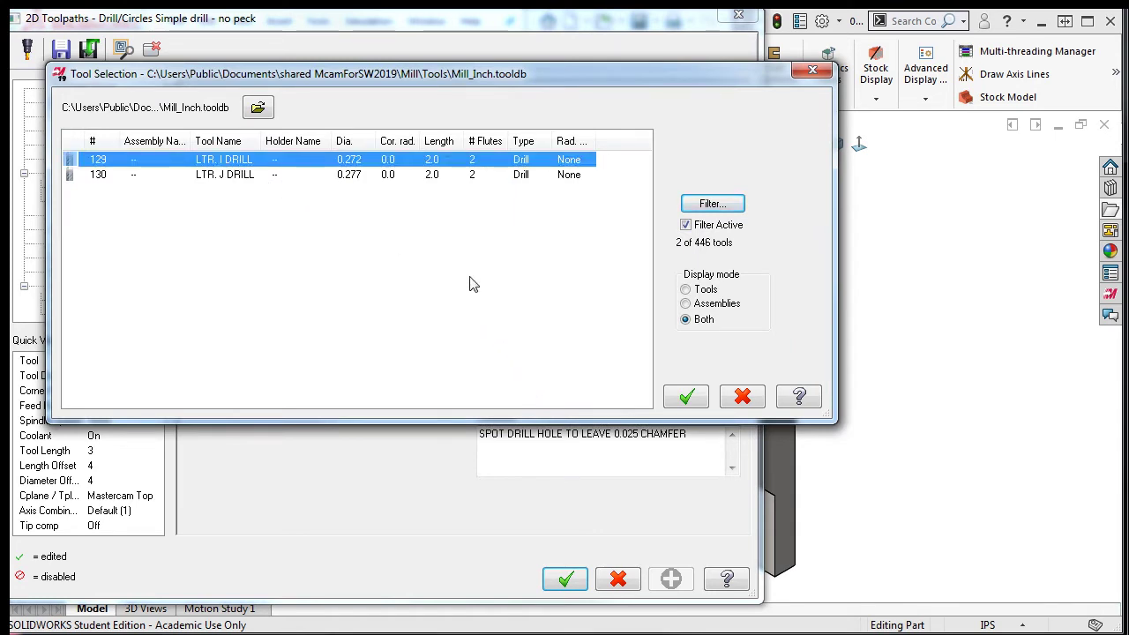
left_click(688, 398)
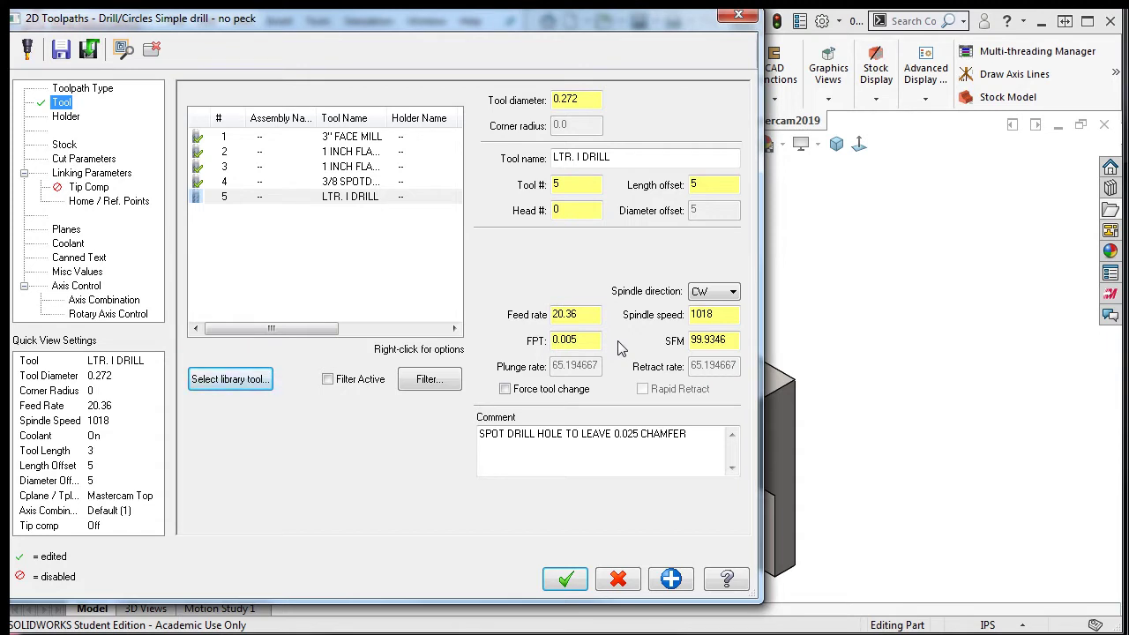
Replace the spot-drill comment with 'DRILL 5/16-24TAPPED HOLES'
left_click_drag(693, 434, 461, 426)
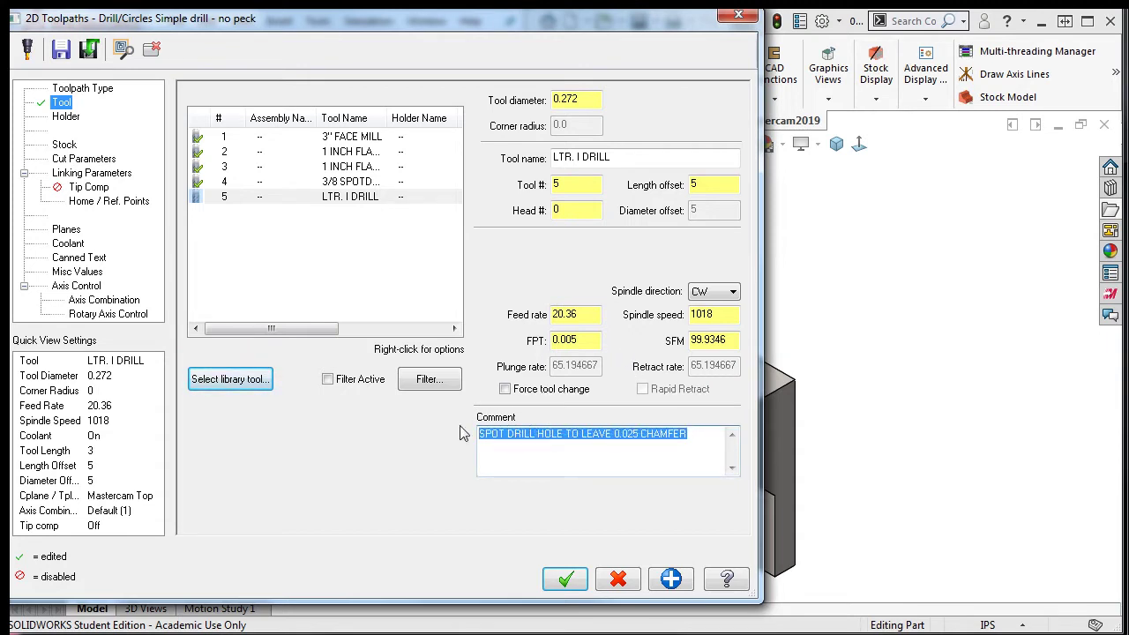
type("DRIL")
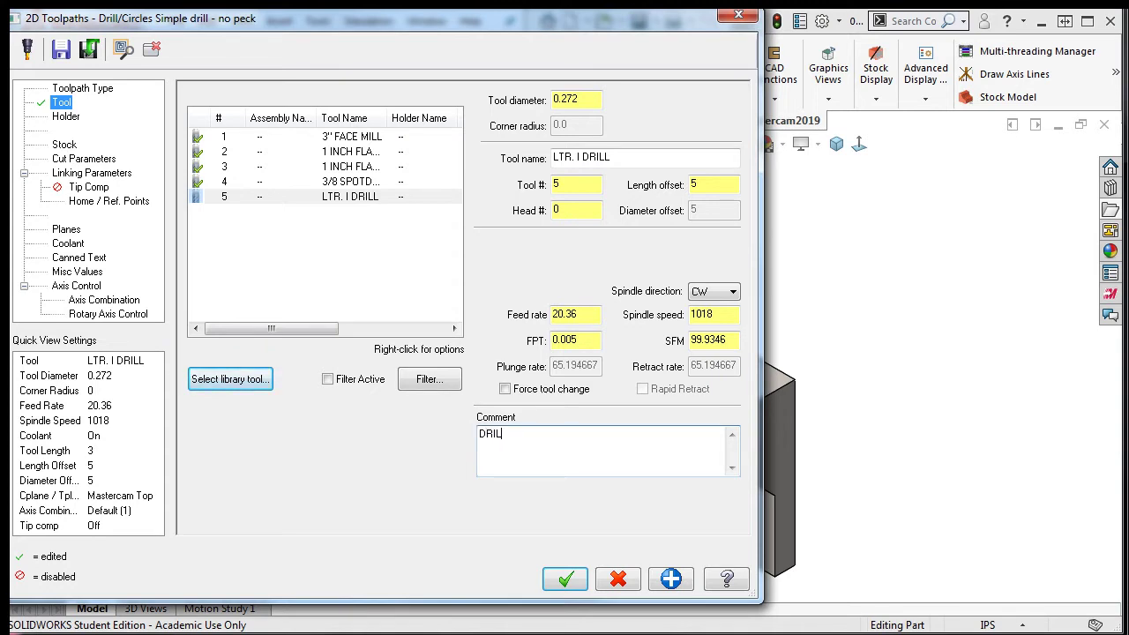
type("L 5/16-24TAPPED HOLES")
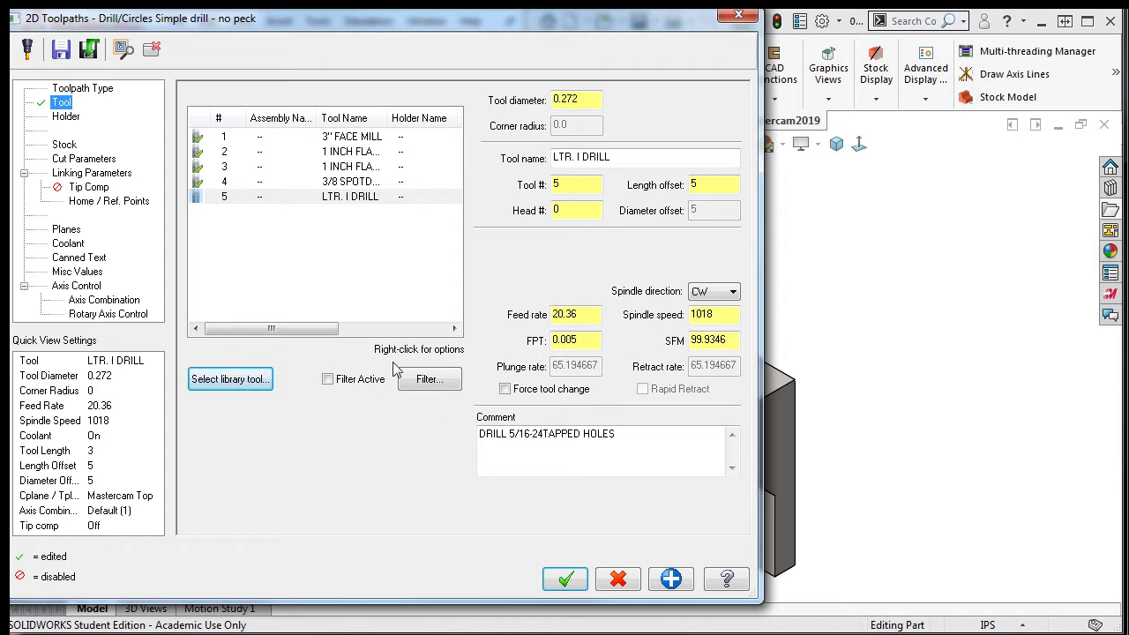
Switch the Cut Parameters cycle to Peck Drill, with a 0.1 peck amount
left_click(103, 162)
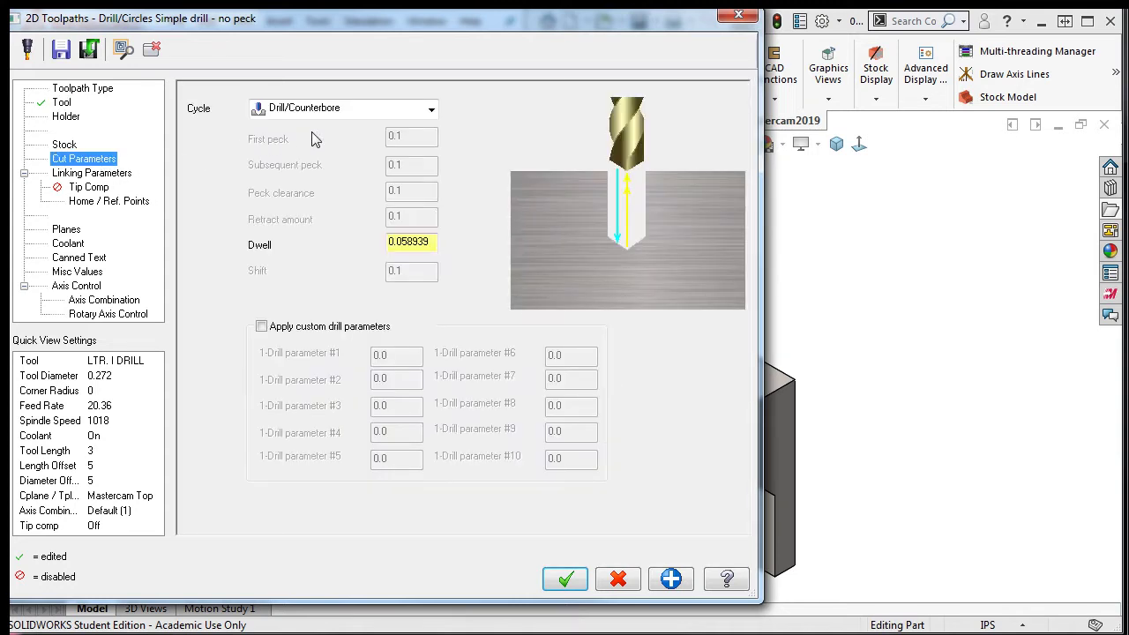
left_click(430, 109)
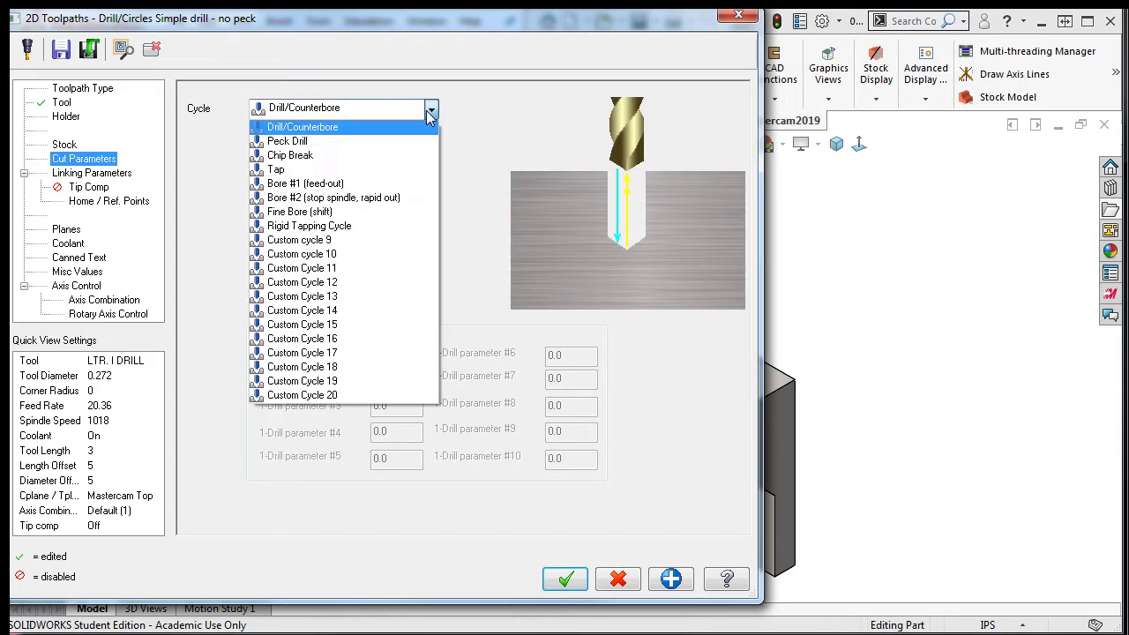
left_click(374, 143)
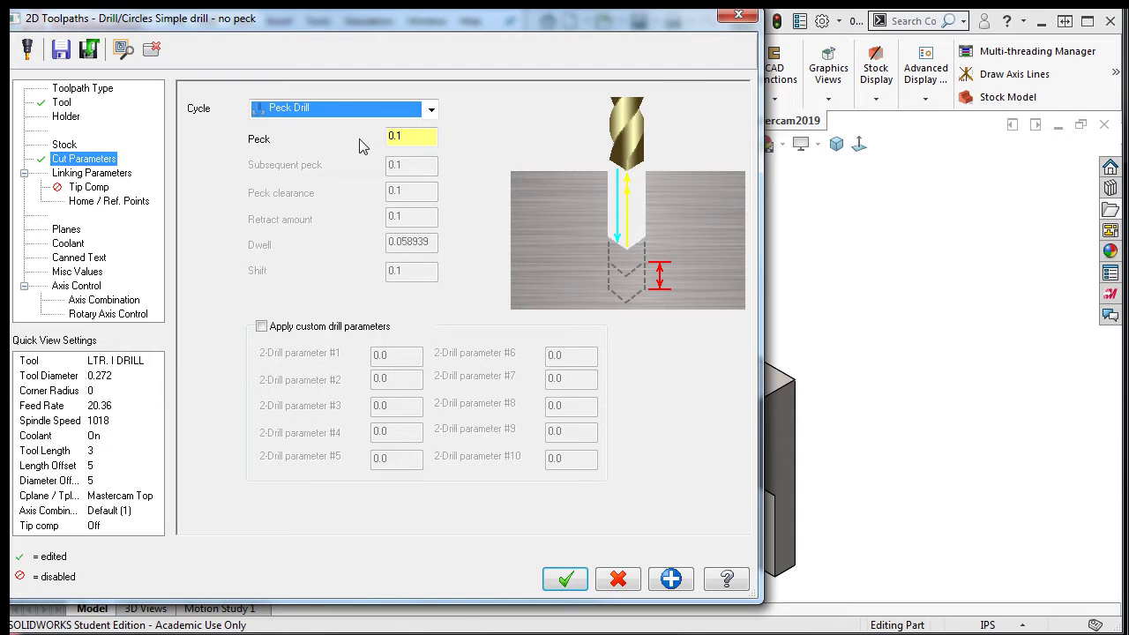
left_click(415, 137)
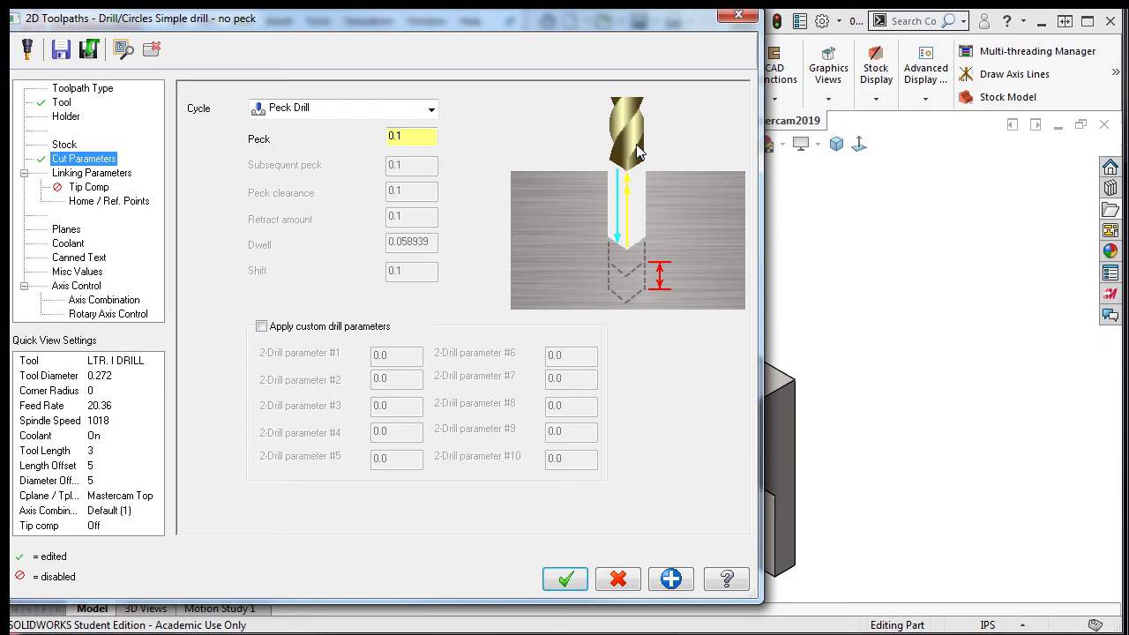
left_click(432, 108)
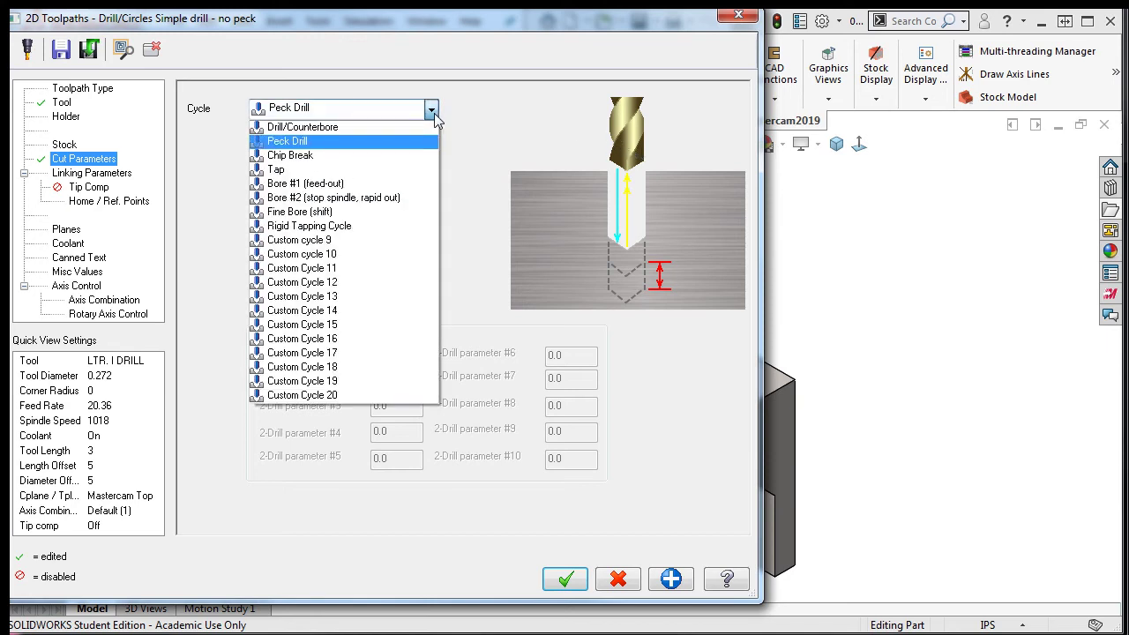
left_click(344, 141)
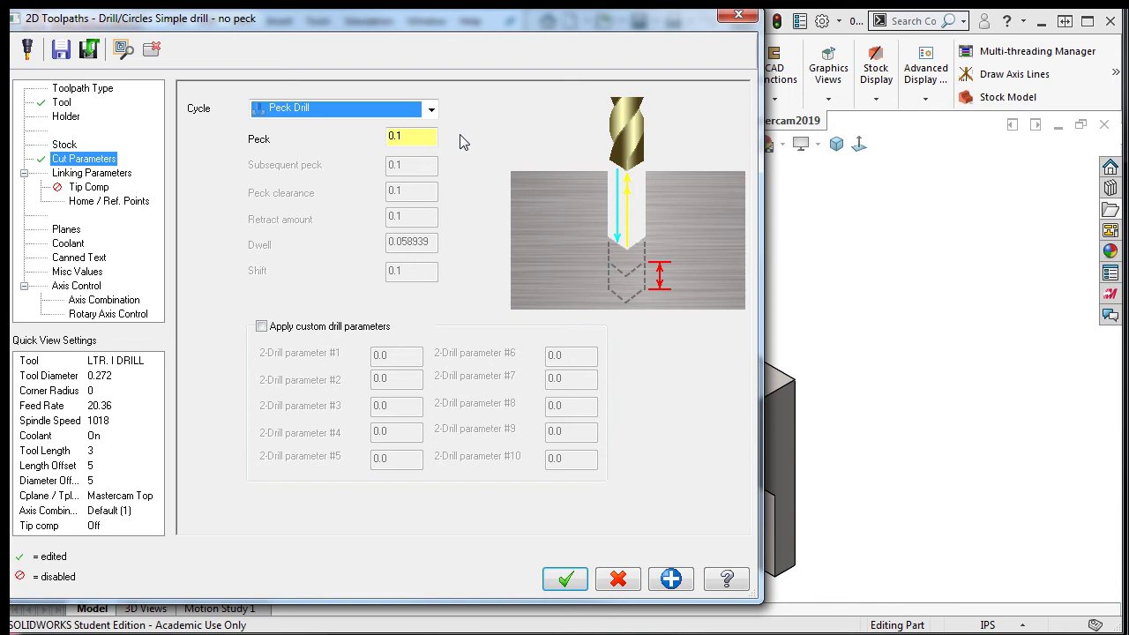
Set the Linking Parameters depth to -0.75 by picking the part's bottom vertex
left_click(124, 175)
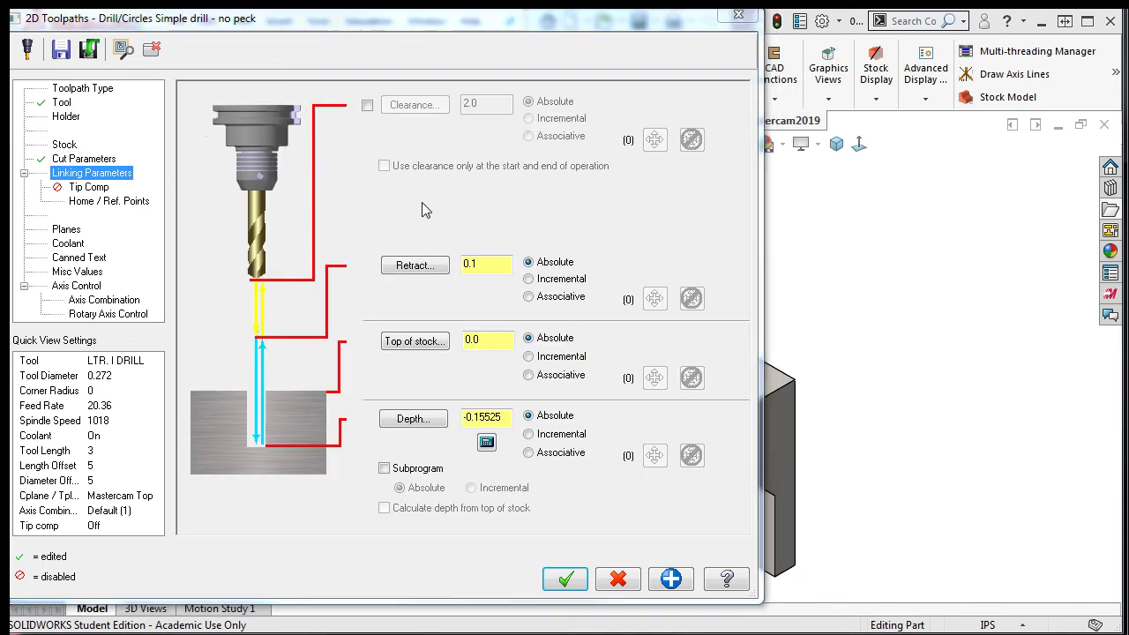
left_click(409, 419)
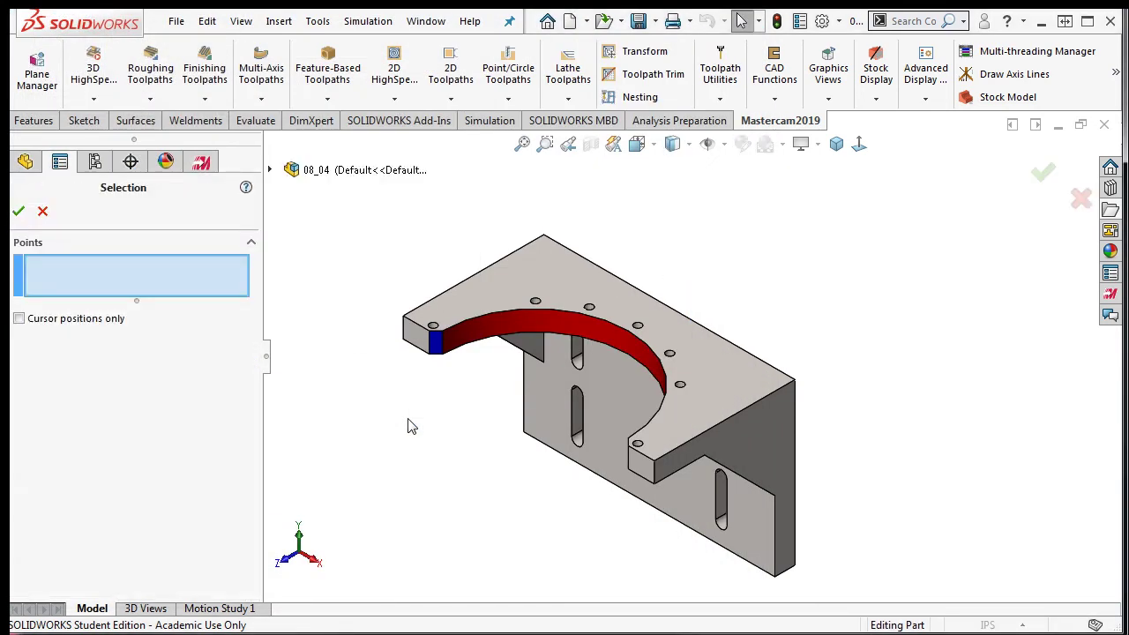
left_click(429, 353)
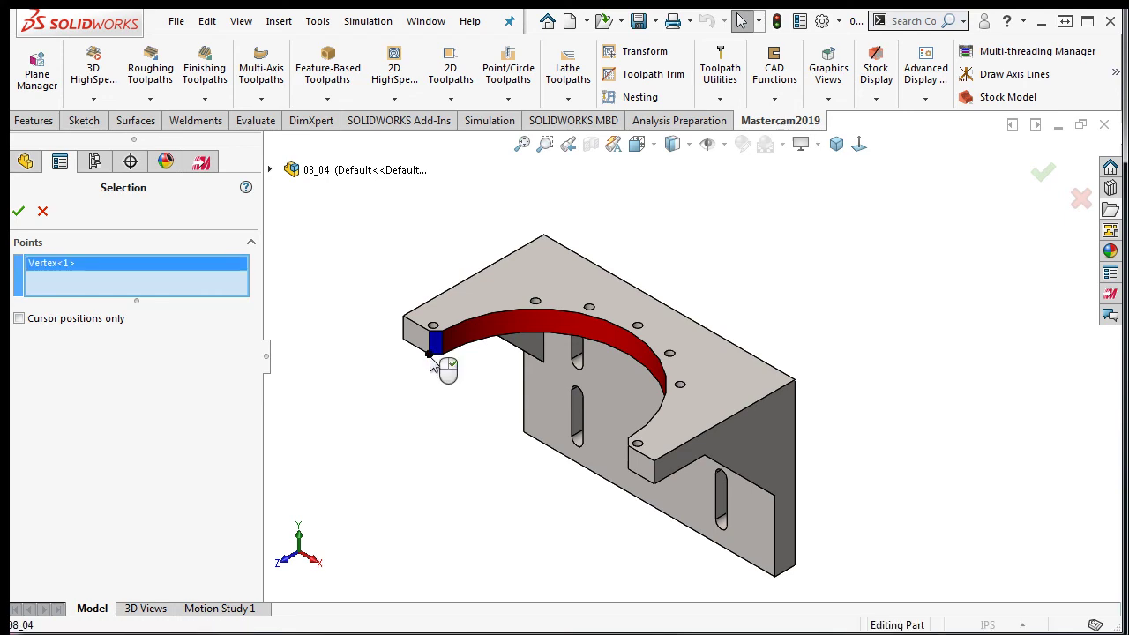
left_click(18, 211)
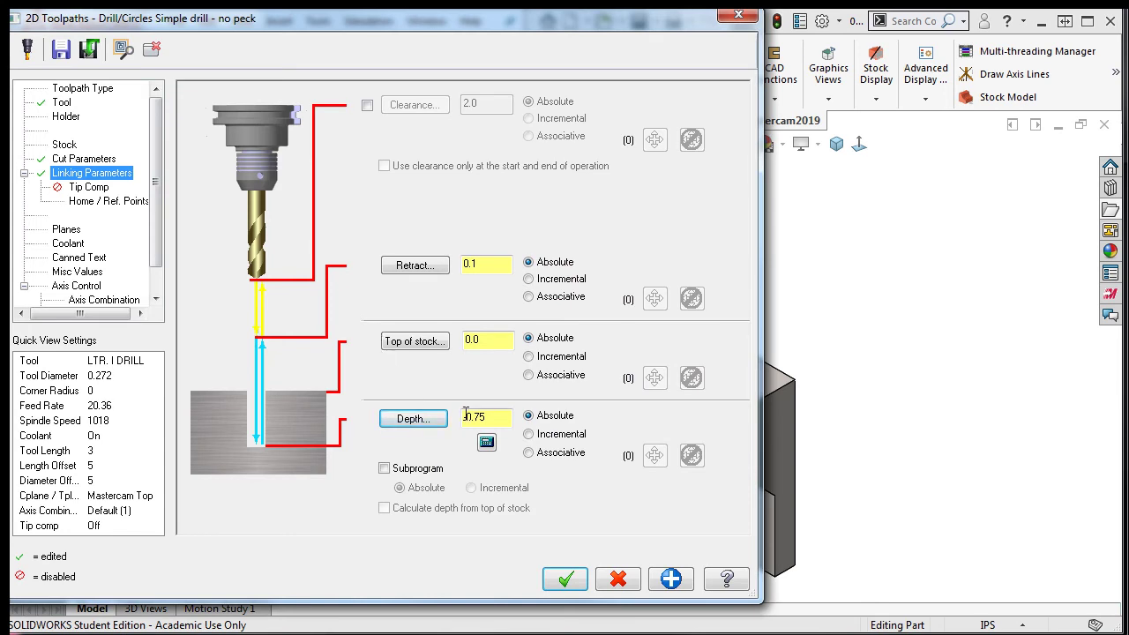